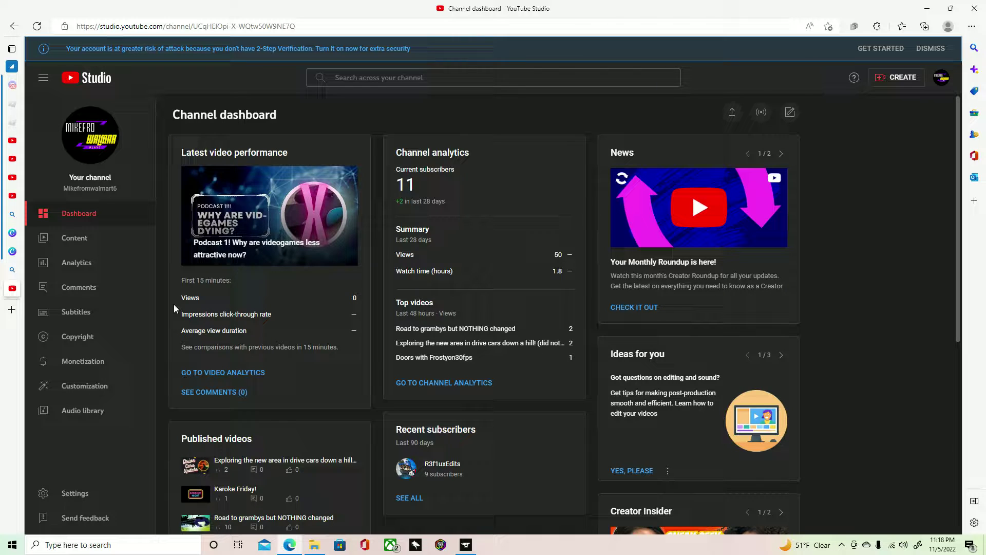
Open 'Your channel' from the account menu to show the channel banner and uploads
{"action": "left_click", "coordinate": [938, 79]}
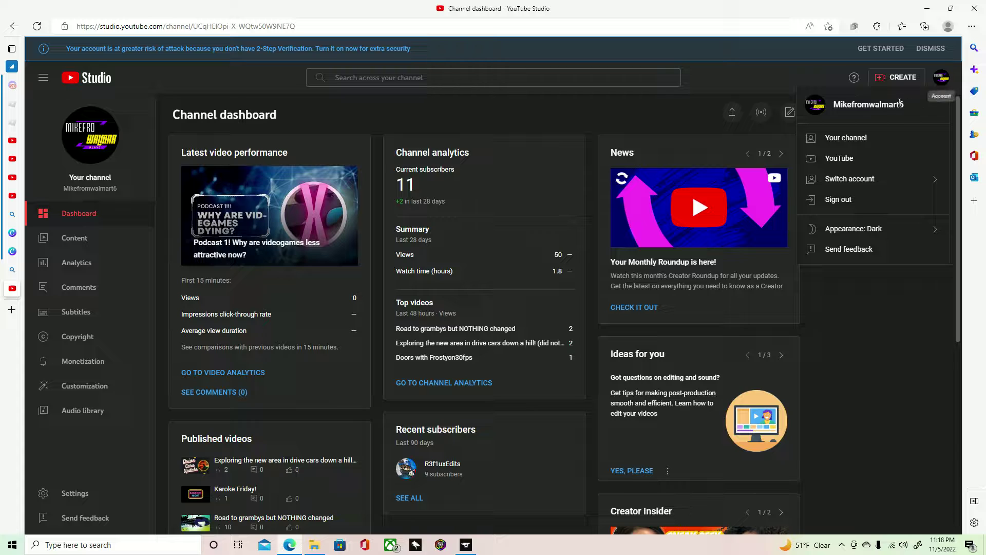
{"action": "left_click", "coordinate": [888, 134]}
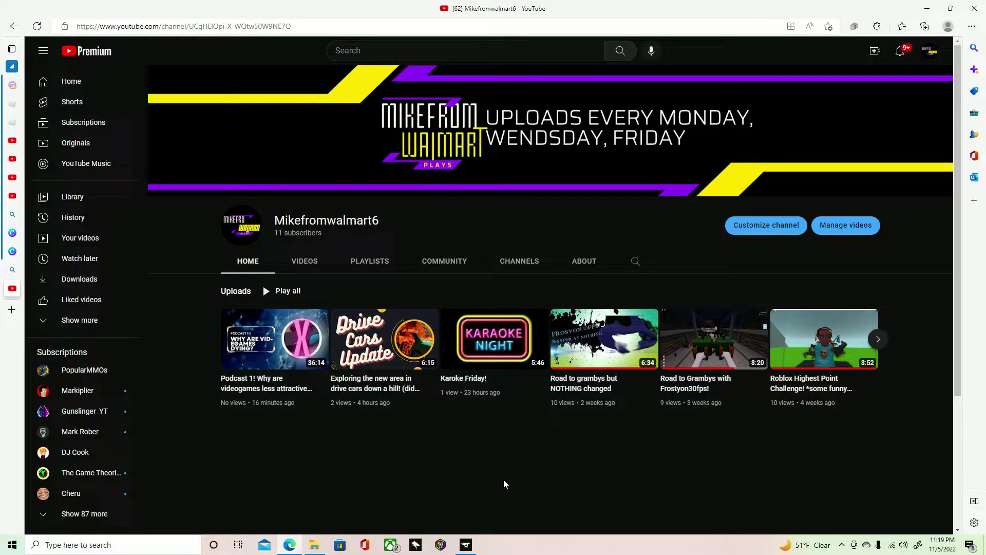
Switch the channel page to its VIDEOS tab to list every upload
{"action": "left_click", "coordinate": [305, 261]}
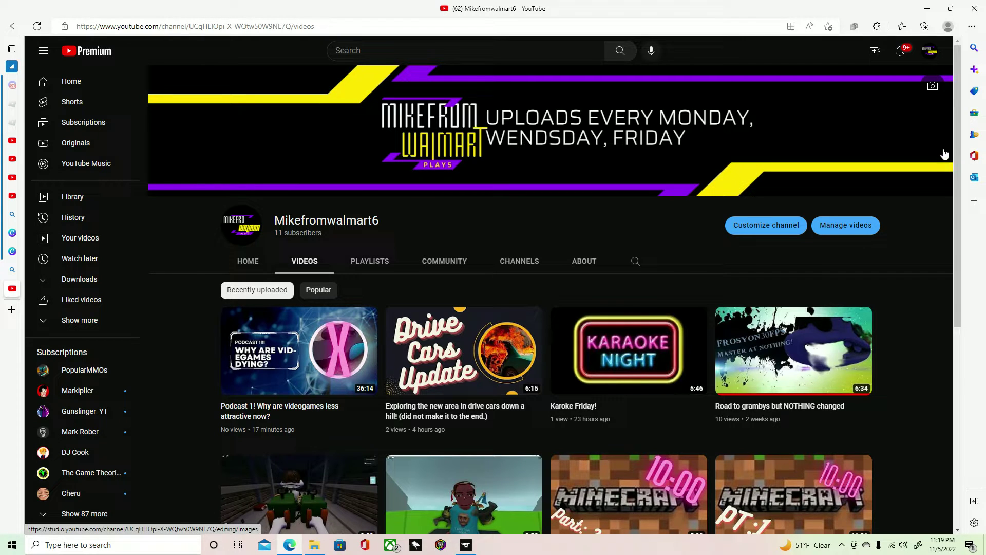
{"action": "scroll", "coordinate": [938, 218], "scroll_direction": "down", "scroll_amount": 2}
{"action": "scroll", "coordinate": [920, 282], "scroll_direction": "down", "scroll_amount": 3}
{"action": "scroll", "coordinate": [917, 331], "scroll_direction": "down", "scroll_amount": 2}
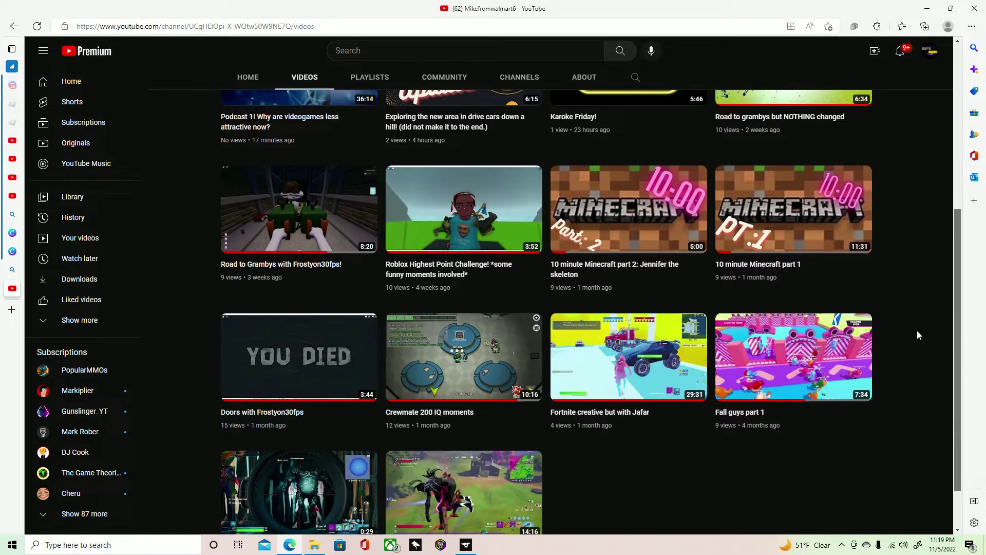
{"action": "scroll", "coordinate": [916, 339], "scroll_direction": "down", "scroll_amount": 2}
{"action": "scroll", "coordinate": [925, 367], "scroll_direction": "up", "scroll_amount": 8}
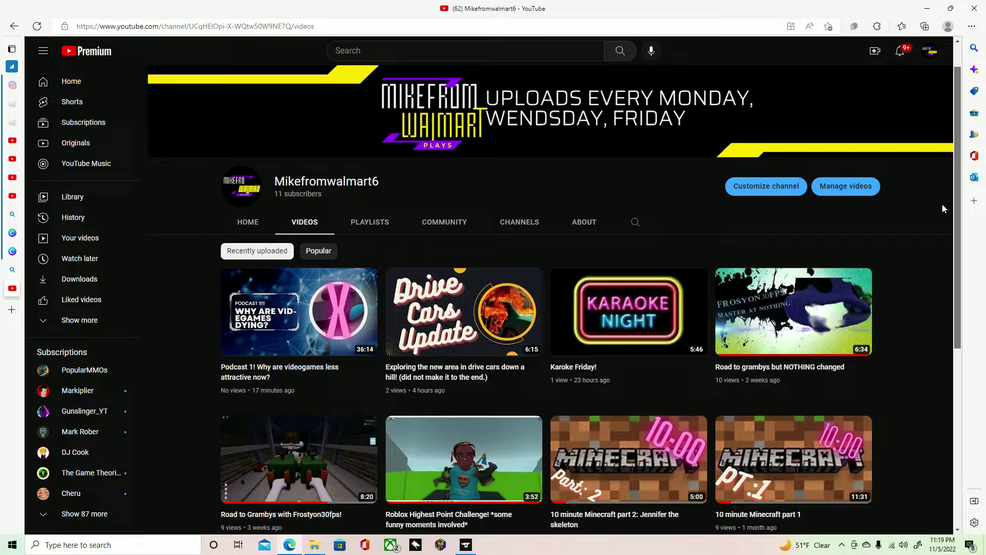
{"action": "scroll", "coordinate": [942, 204], "scroll_direction": "down", "scroll_amount": 1}
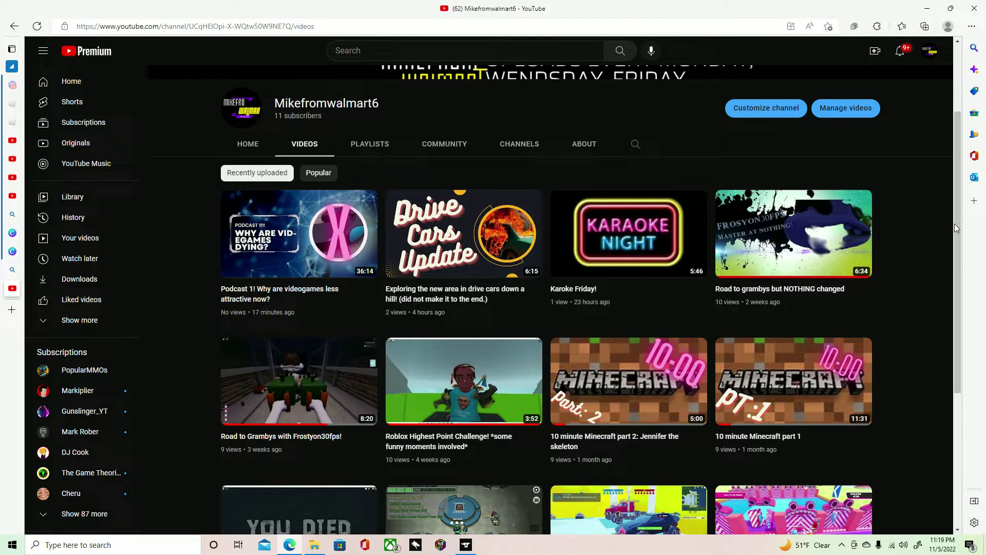
{"action": "left_click_drag", "start_coordinate": [954, 224], "coordinate": [964, 318]}
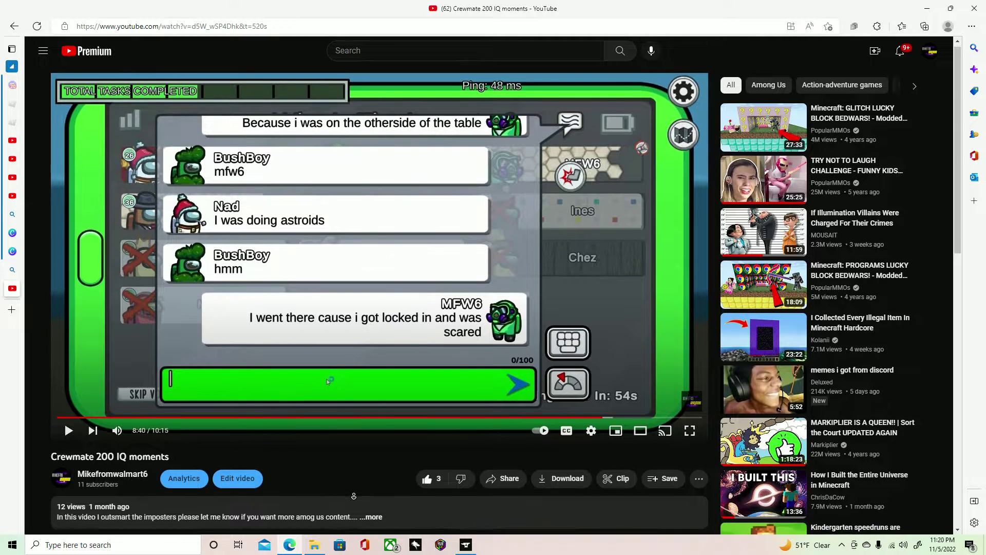
{"action": "scroll", "coordinate": [329, 345], "scroll_direction": "down", "scroll_amount": 1}
{"action": "scroll", "coordinate": [352, 453], "scroll_direction": "up", "scroll_amount": 1}
Dismiss a right-click menu and go Back to the channel's Videos grid
{"action": "right_click", "coordinate": [352, 453]}
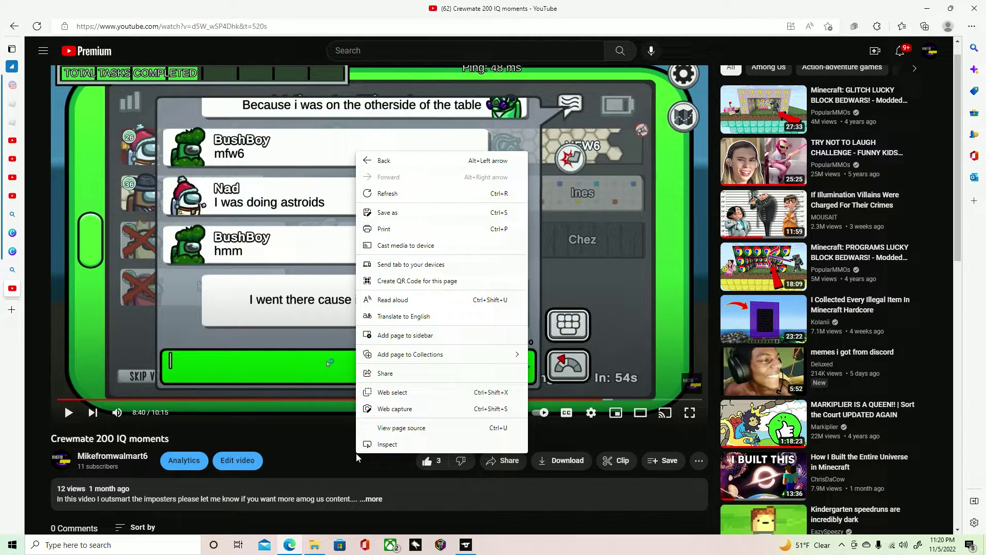
{"action": "left_click", "coordinate": [321, 464]}
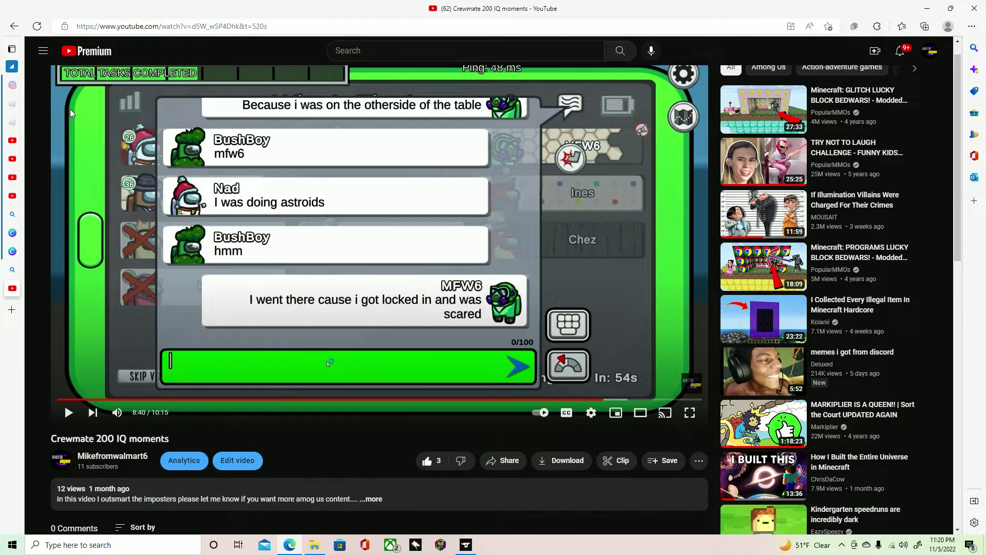
{"action": "left_click", "coordinate": [14, 27]}
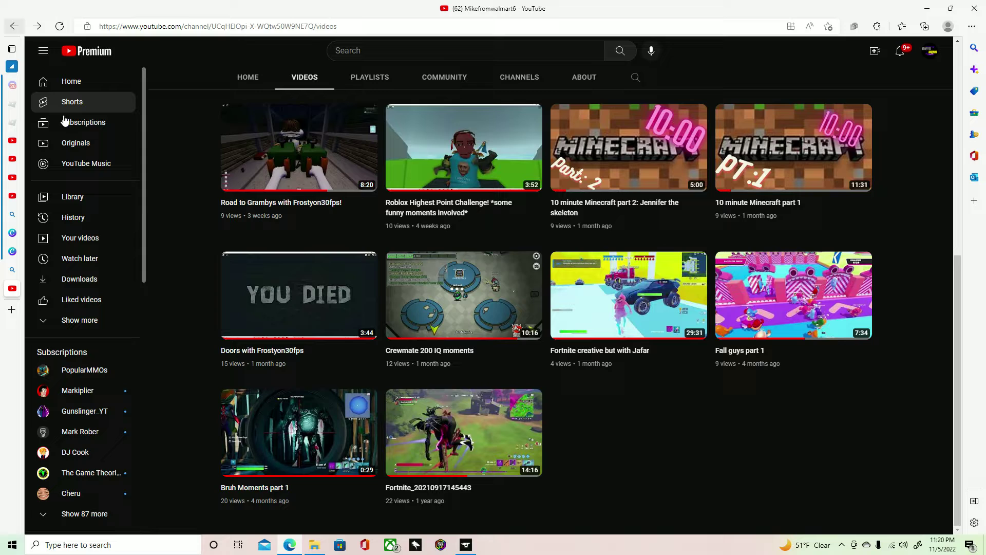
{"action": "mouse_move", "coordinate": [299, 432]}
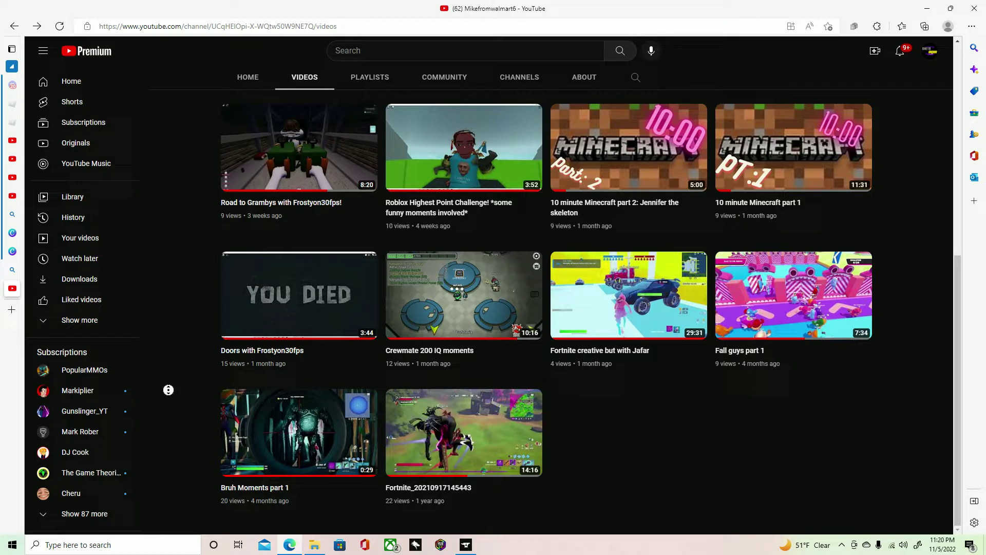
{"action": "scroll", "coordinate": [169, 390], "scroll_direction": "up", "scroll_amount": 6}
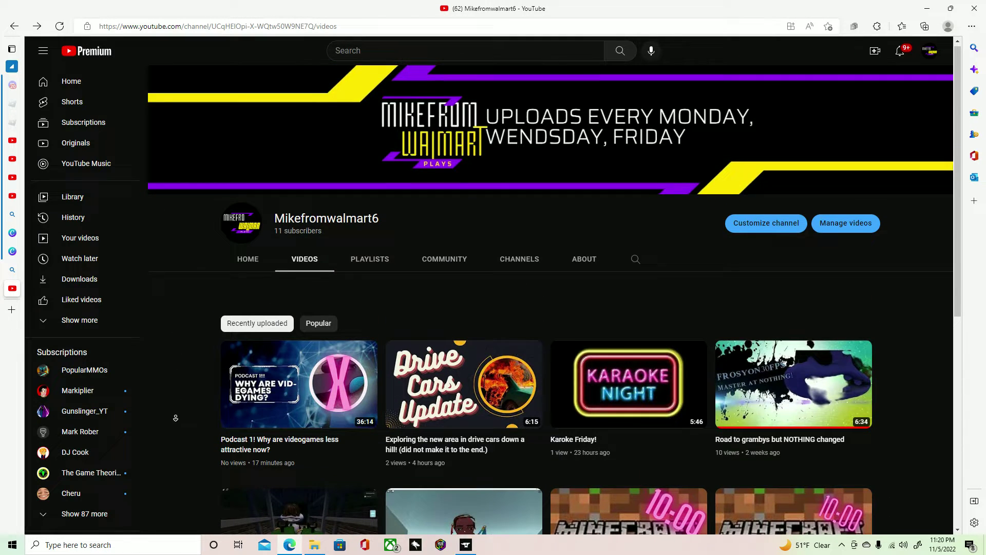
{"action": "scroll", "coordinate": [175, 418], "scroll_direction": "down", "scroll_amount": 5}
{"action": "scroll", "coordinate": [184, 385], "scroll_direction": "down", "scroll_amount": 2}
{"action": "scroll", "coordinate": [193, 374], "scroll_direction": "up", "scroll_amount": 2}
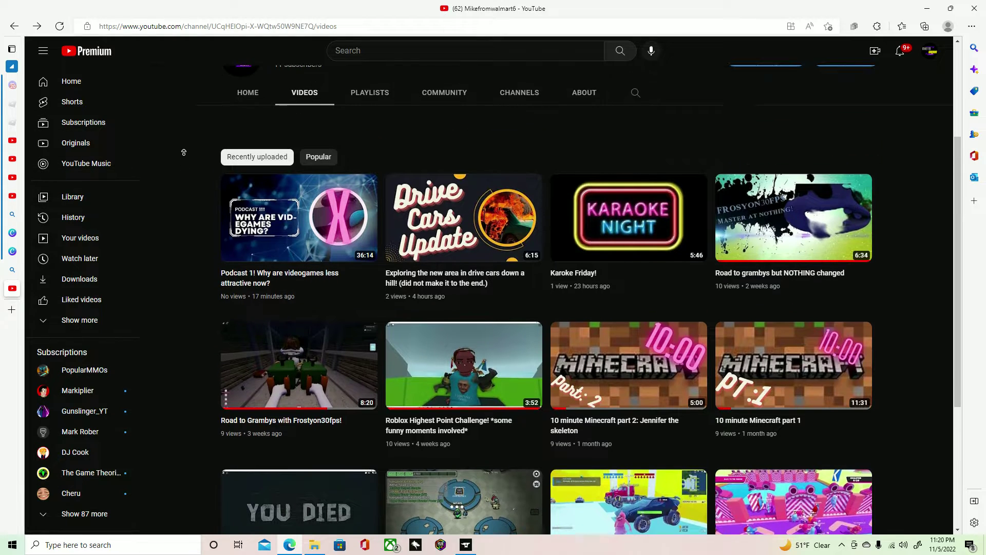
{"action": "scroll", "coordinate": [181, 210], "scroll_direction": "up", "scroll_amount": 5}
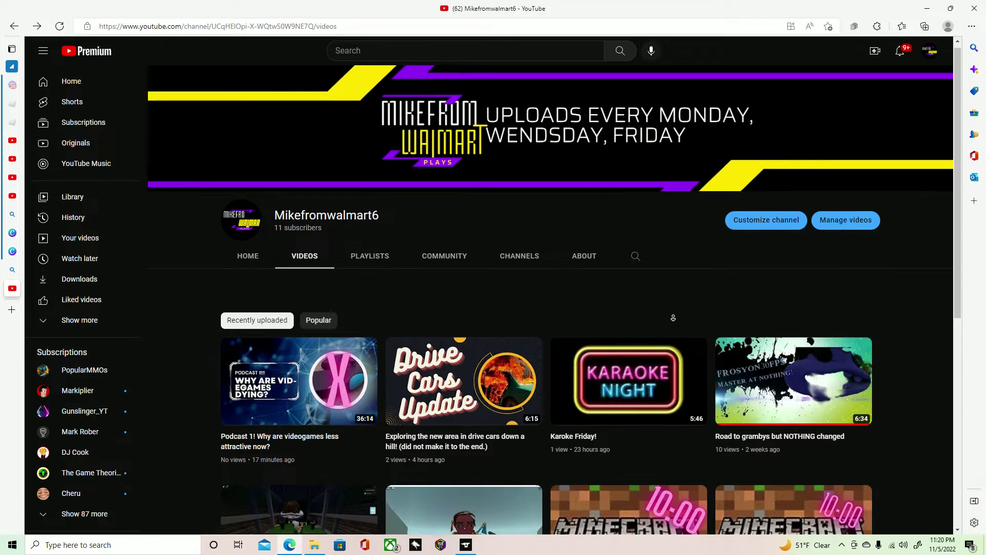
{"action": "scroll", "coordinate": [640, 293], "scroll_direction": "down", "scroll_amount": 2}
{"action": "scroll", "coordinate": [680, 327], "scroll_direction": "down", "scroll_amount": 3}
{"action": "scroll", "coordinate": [670, 339], "scroll_direction": "down", "scroll_amount": 3}
{"action": "scroll", "coordinate": [662, 346], "scroll_direction": "down", "scroll_amount": 3}
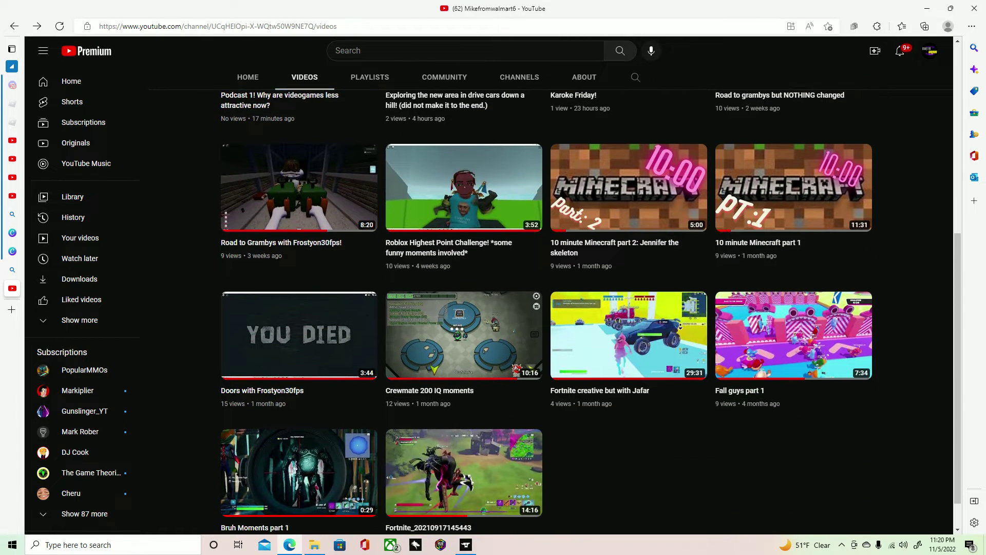
{"action": "scroll", "coordinate": [658, 357], "scroll_direction": "down", "scroll_amount": 2}
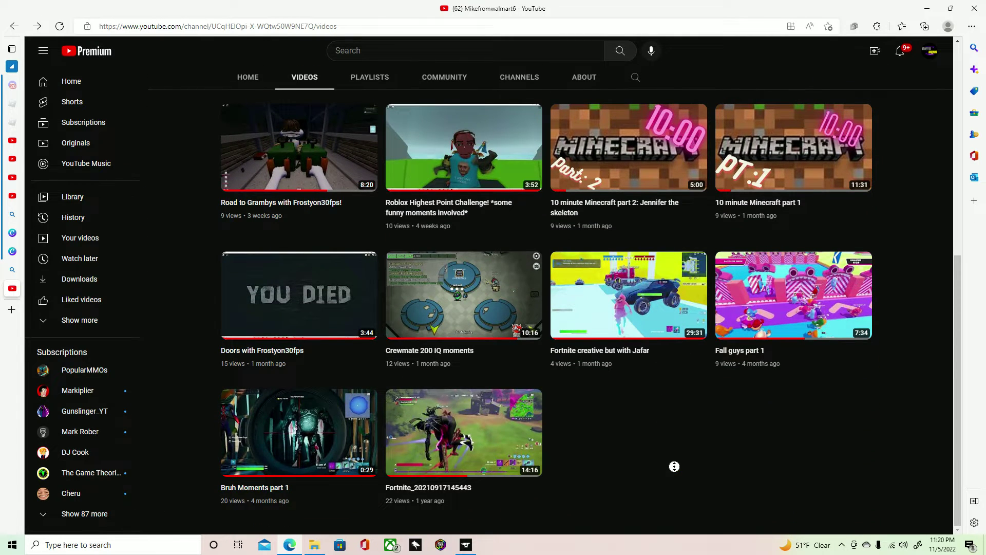
{"action": "scroll", "coordinate": [674, 466], "scroll_direction": "up", "scroll_amount": 8}
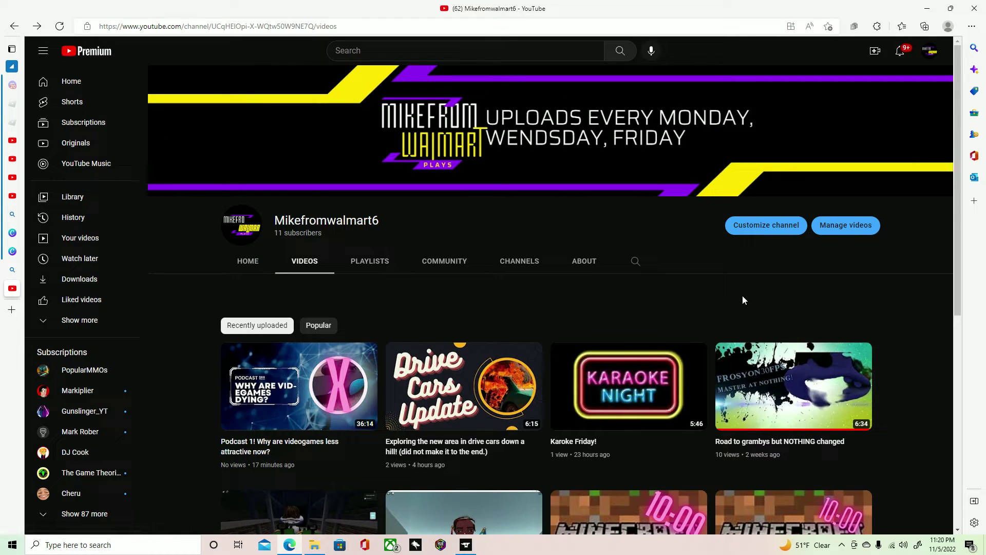